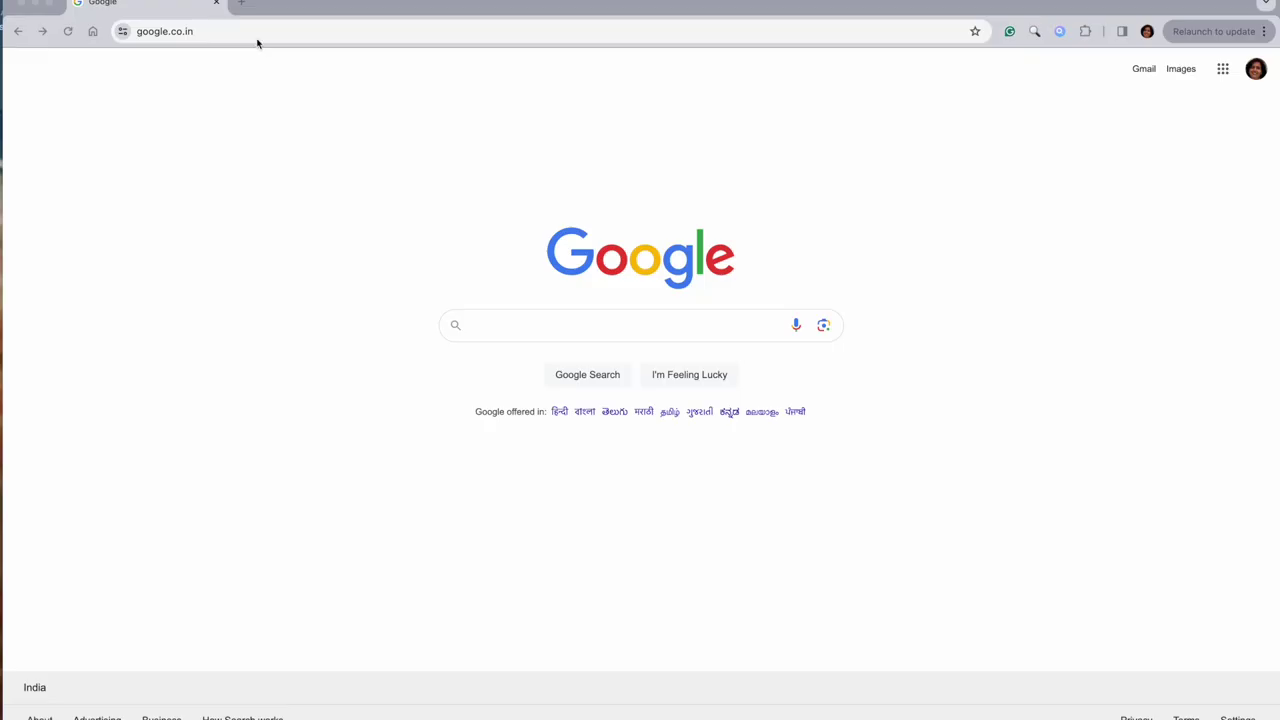
Search Google for "chatgpt" and open the ChatGPT login page
left_click(521, 327)
type("chatgpt")
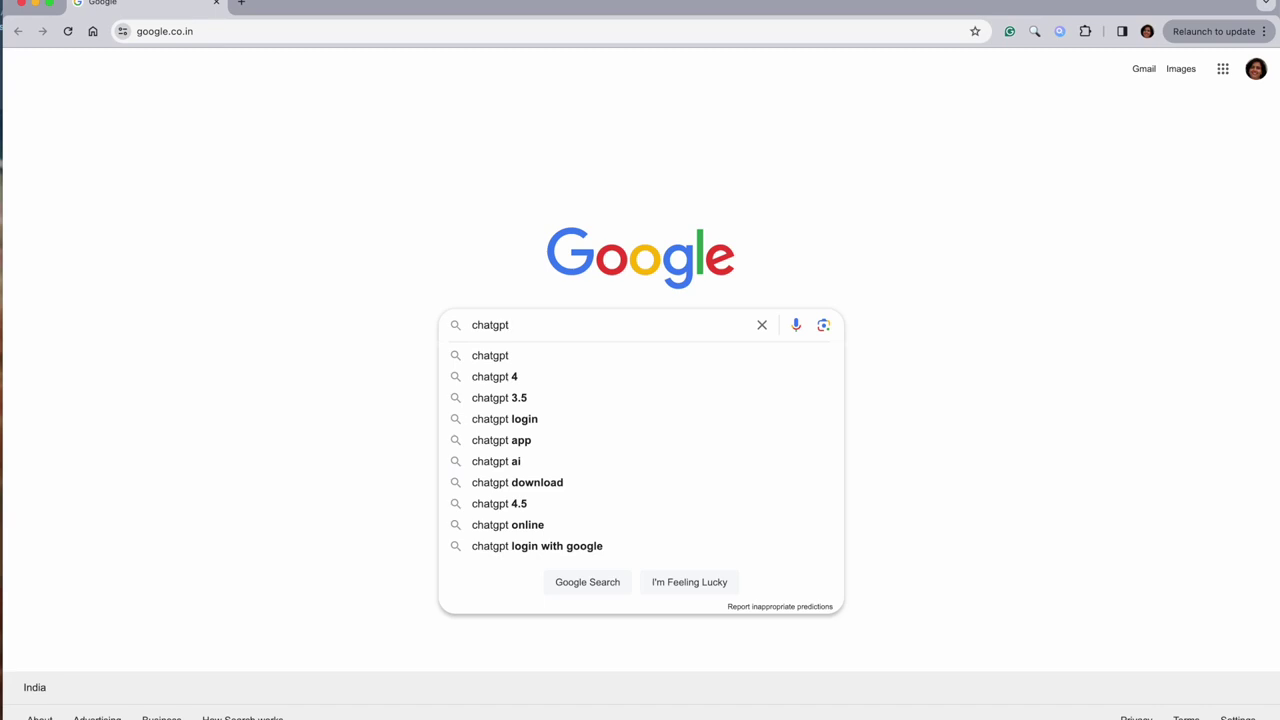
key("Return")
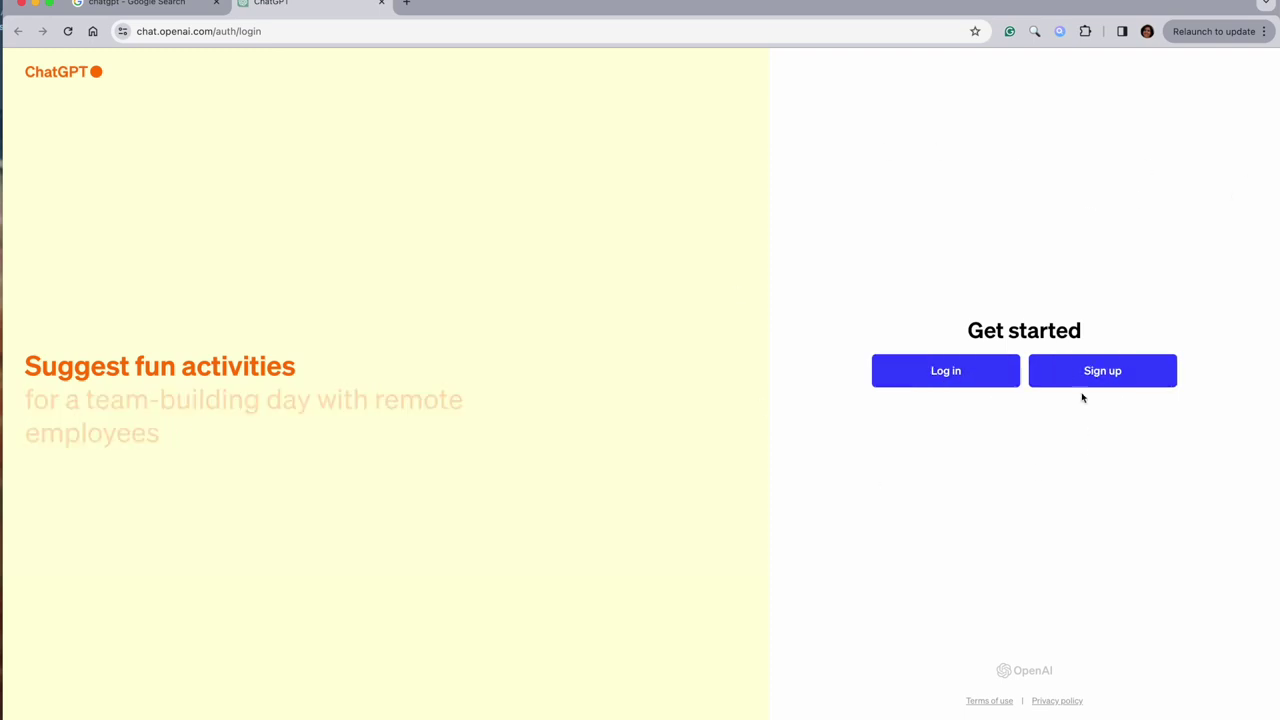
Log in to ChatGPT by continuing with the existing Google account
left_click(951, 386)
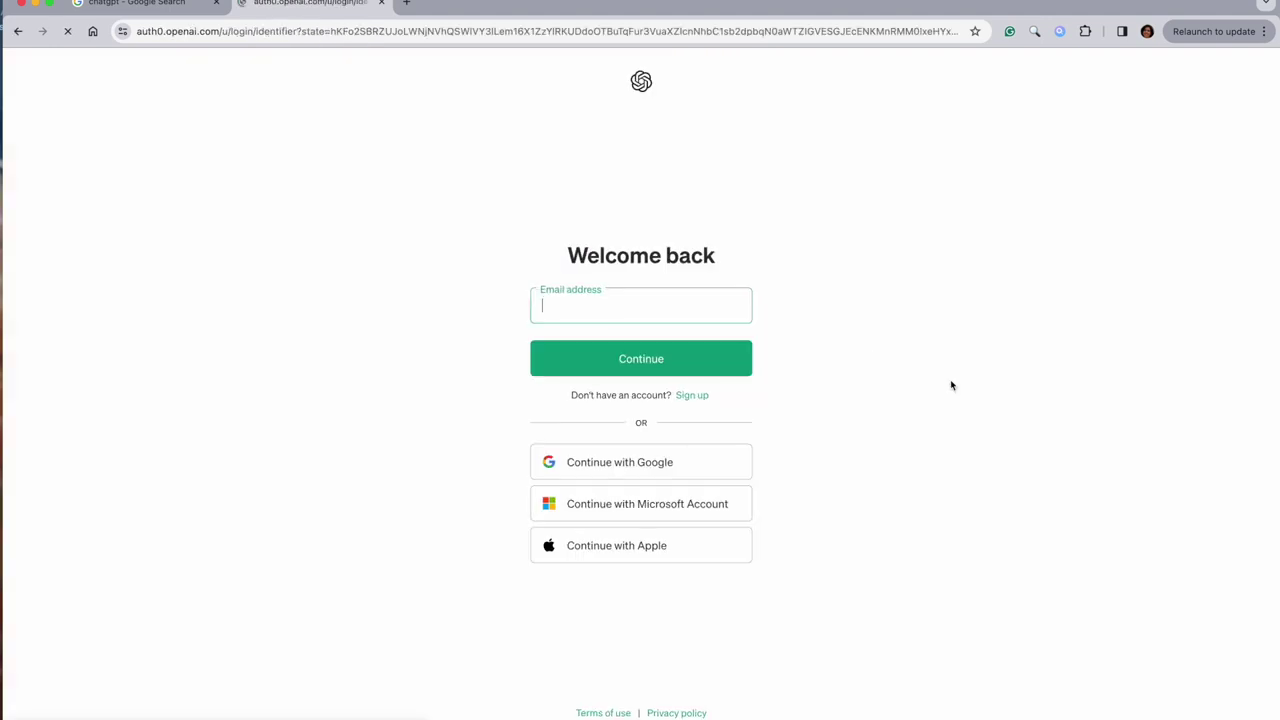
left_click(643, 473)
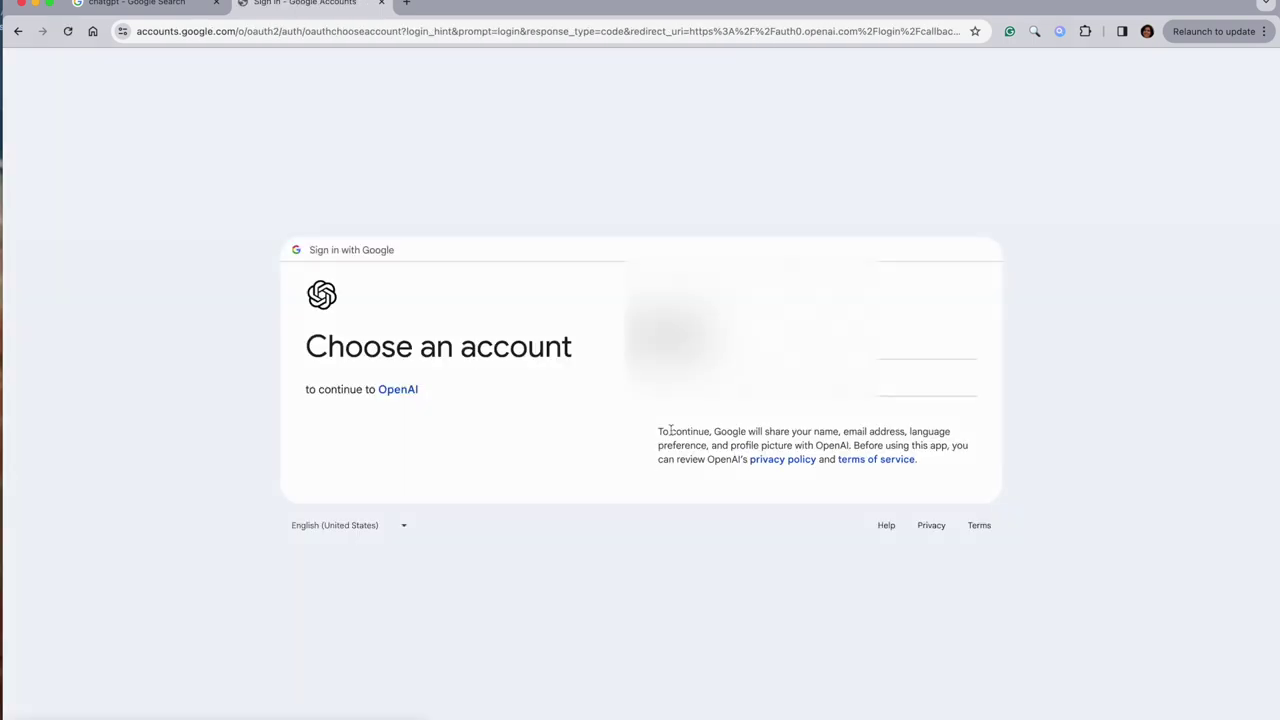
left_click(930, 335)
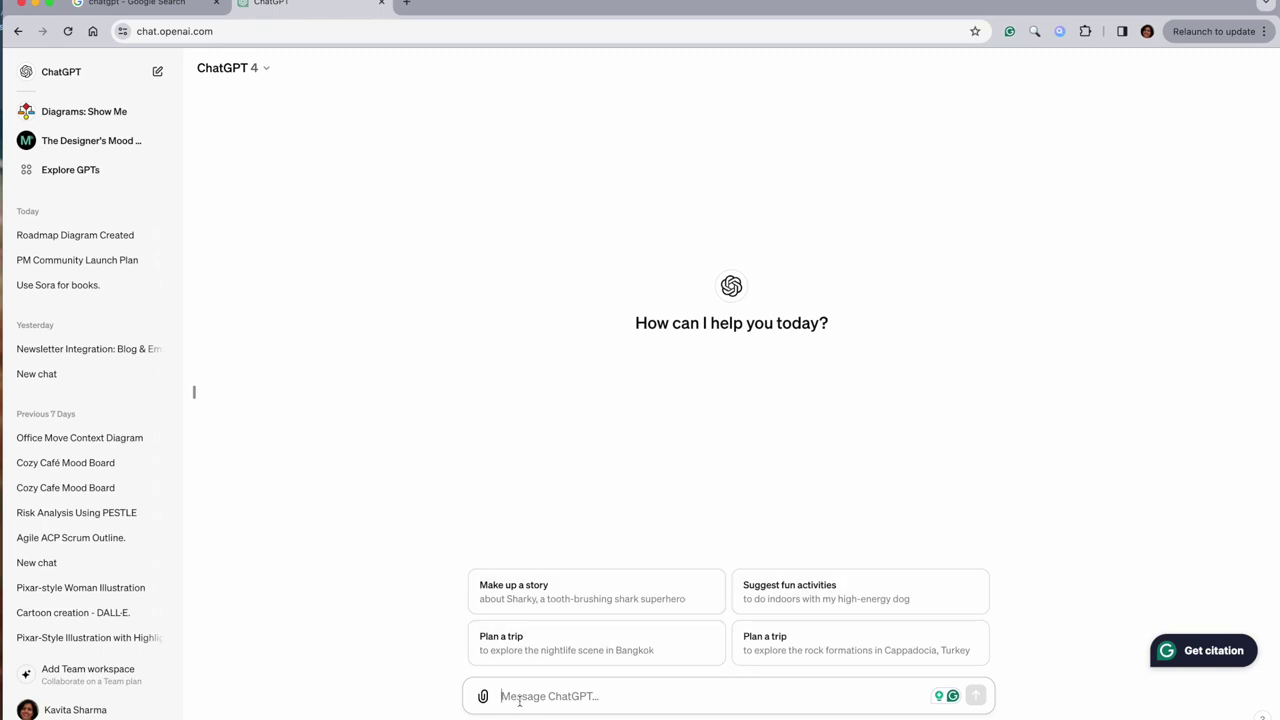
Send the message "hi" in a new chat
type("hi")
key("Return")
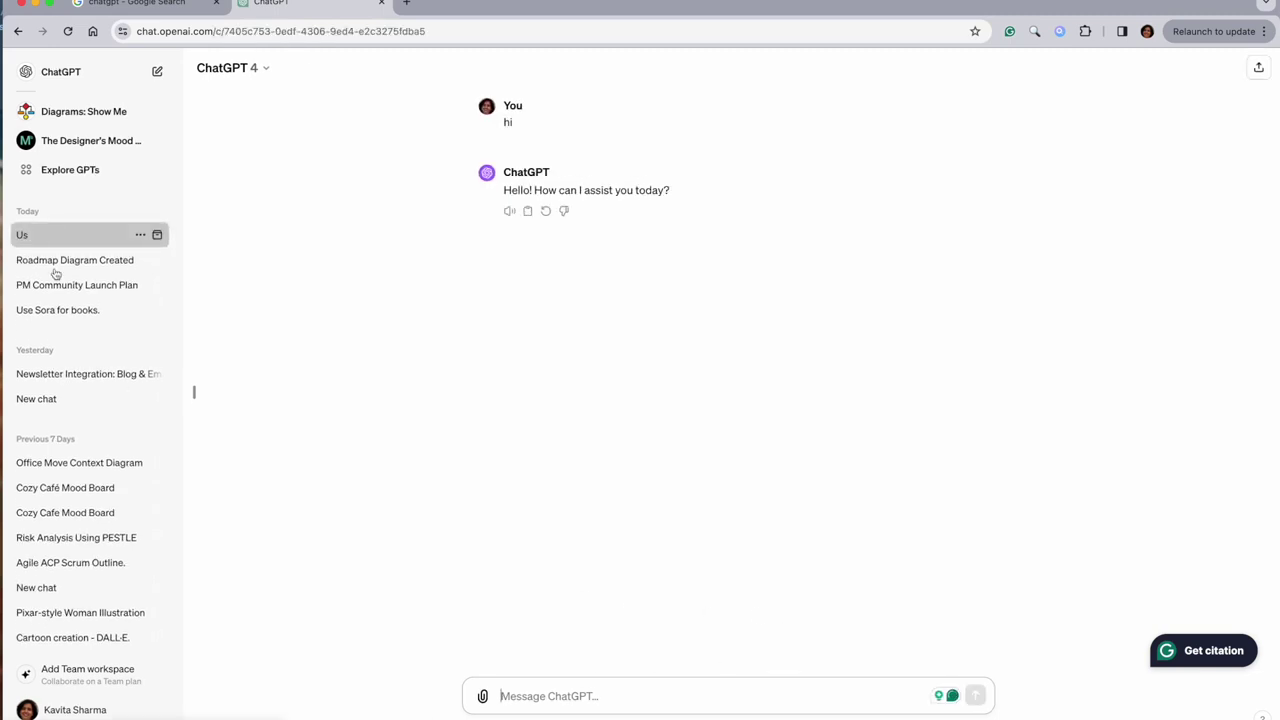
Review the available ChatGPT models and switch to GPT-3.5
left_click(266, 68)
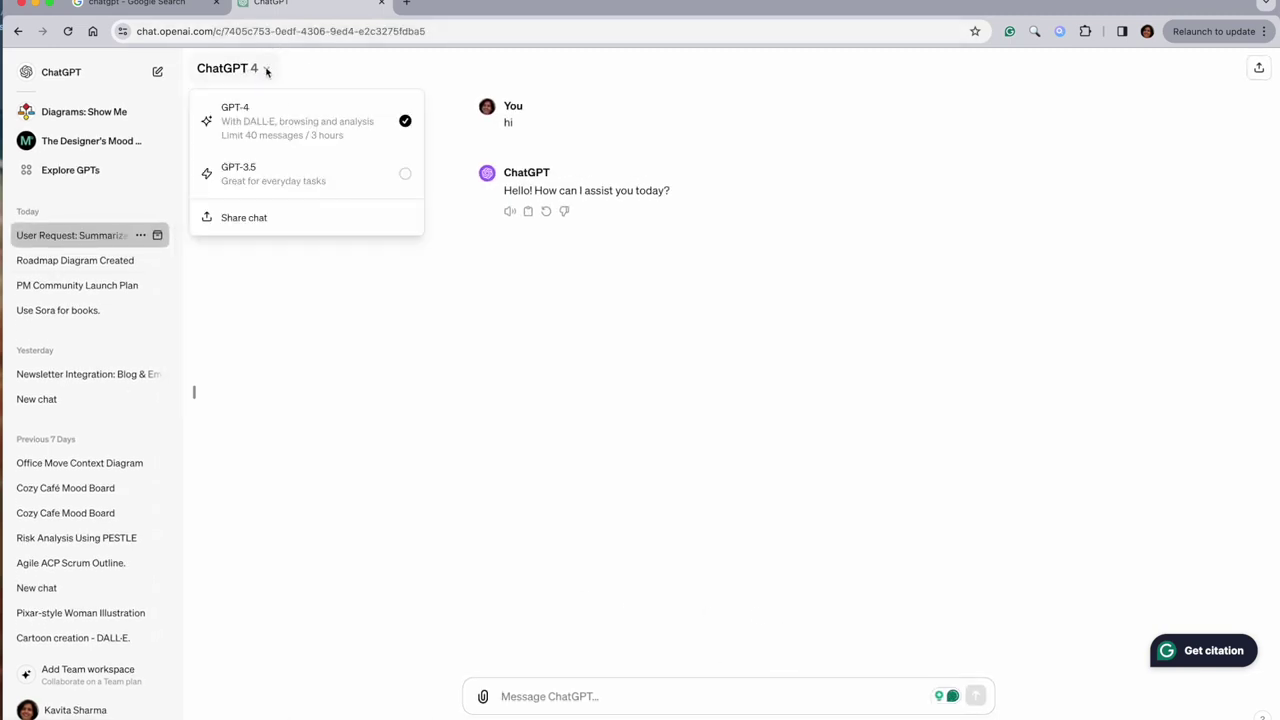
left_click(57, 80)
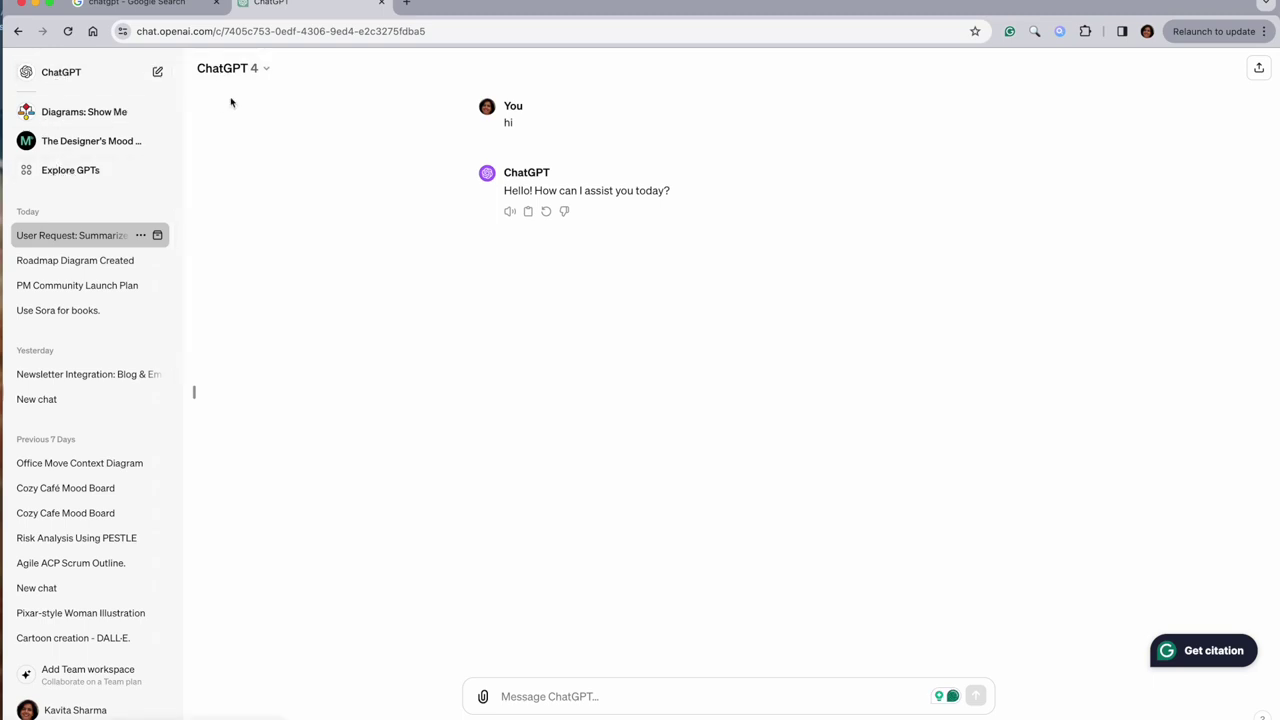
left_click(265, 68)
left_click(255, 178)
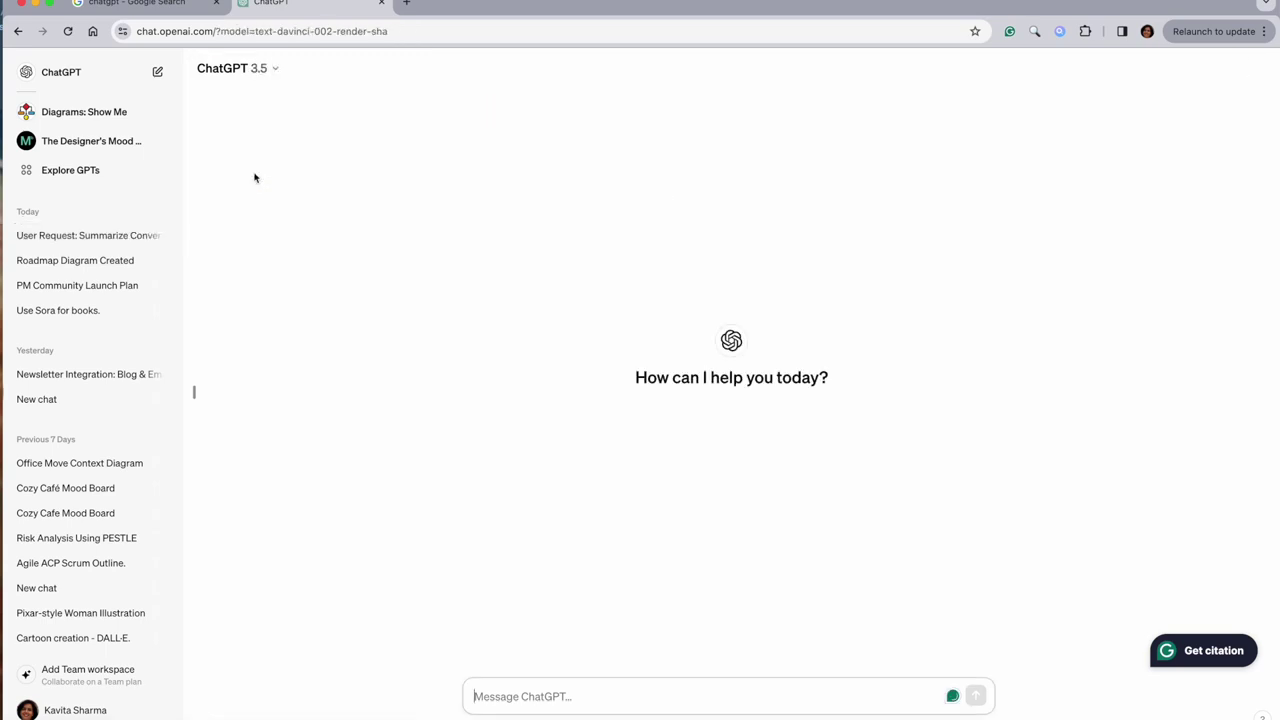
Explore the public GPTs, find Cartoonize Yourself in the DALL·E section and start a chat with it
left_click(70, 170)
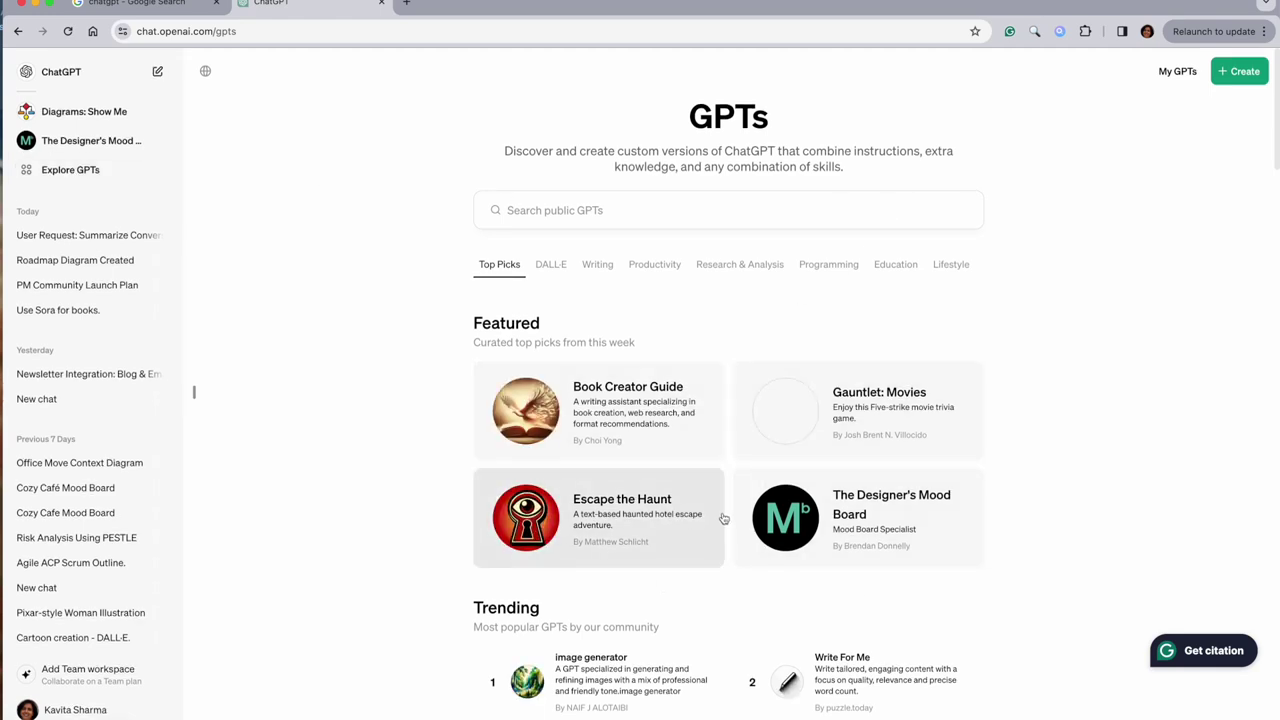
scroll(723, 517, "down", 5)
scroll(723, 517, "down", 4)
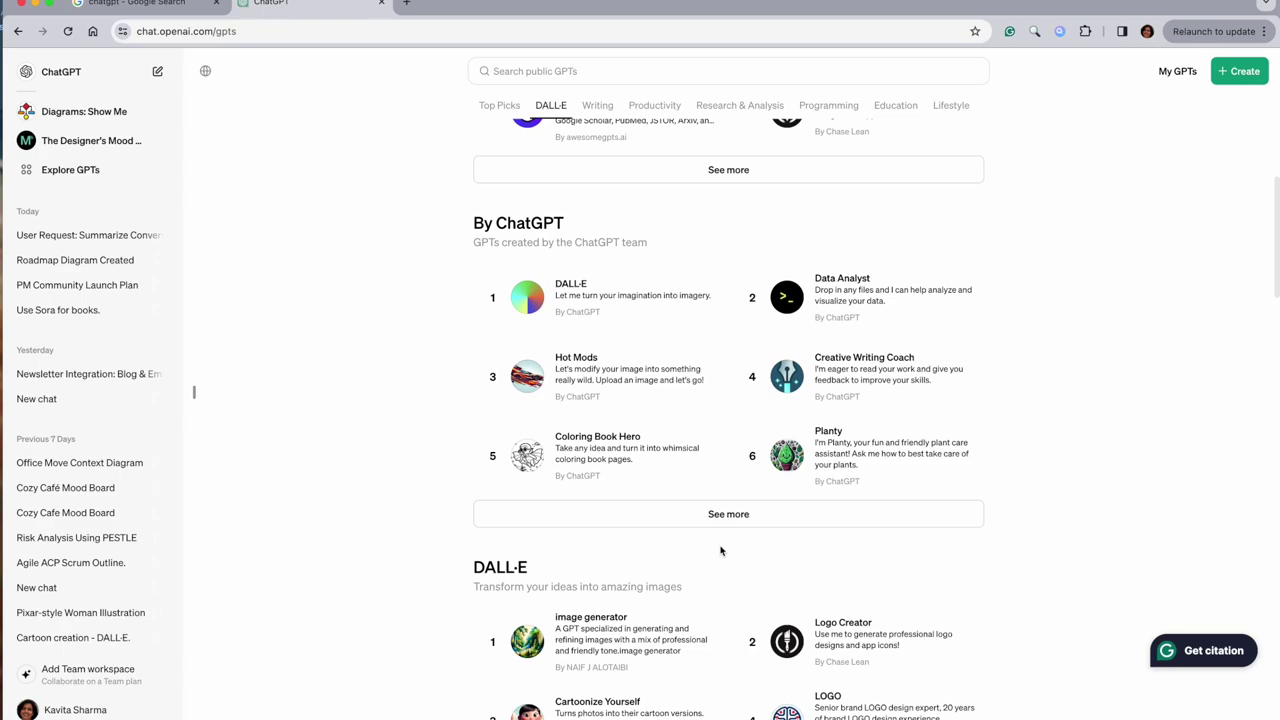
scroll(720, 550, "down", 1)
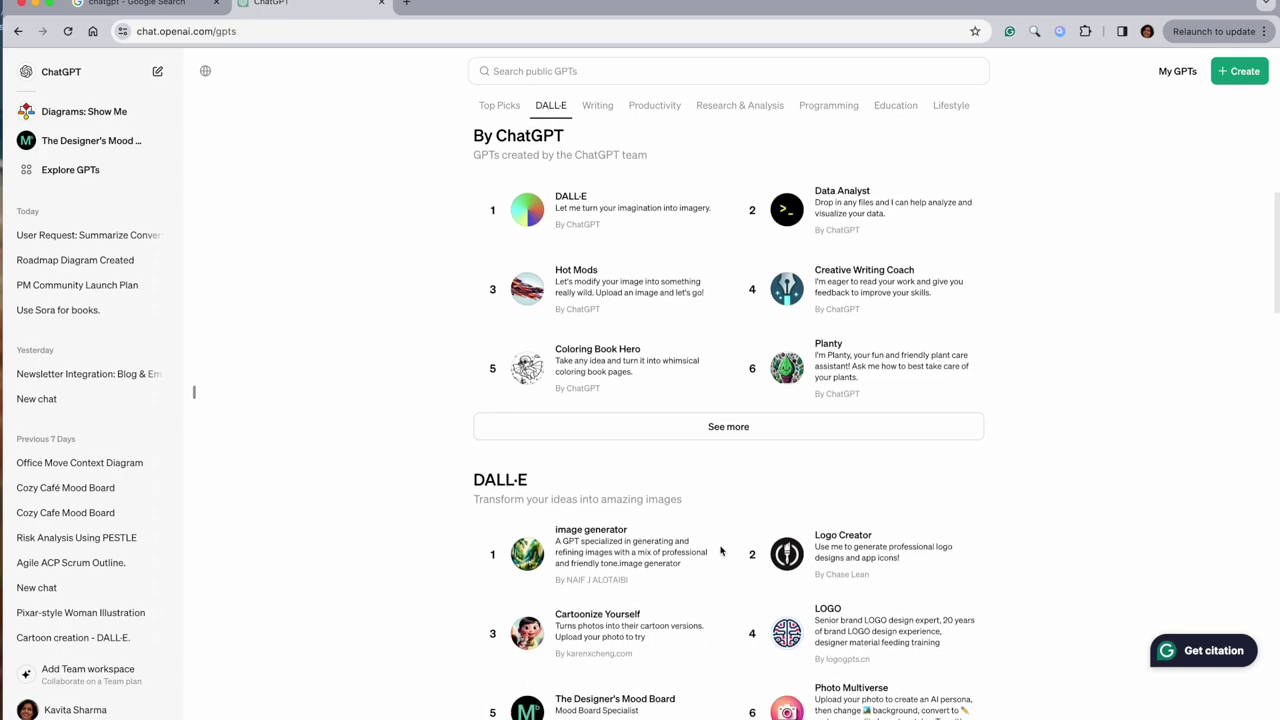
left_click(591, 630)
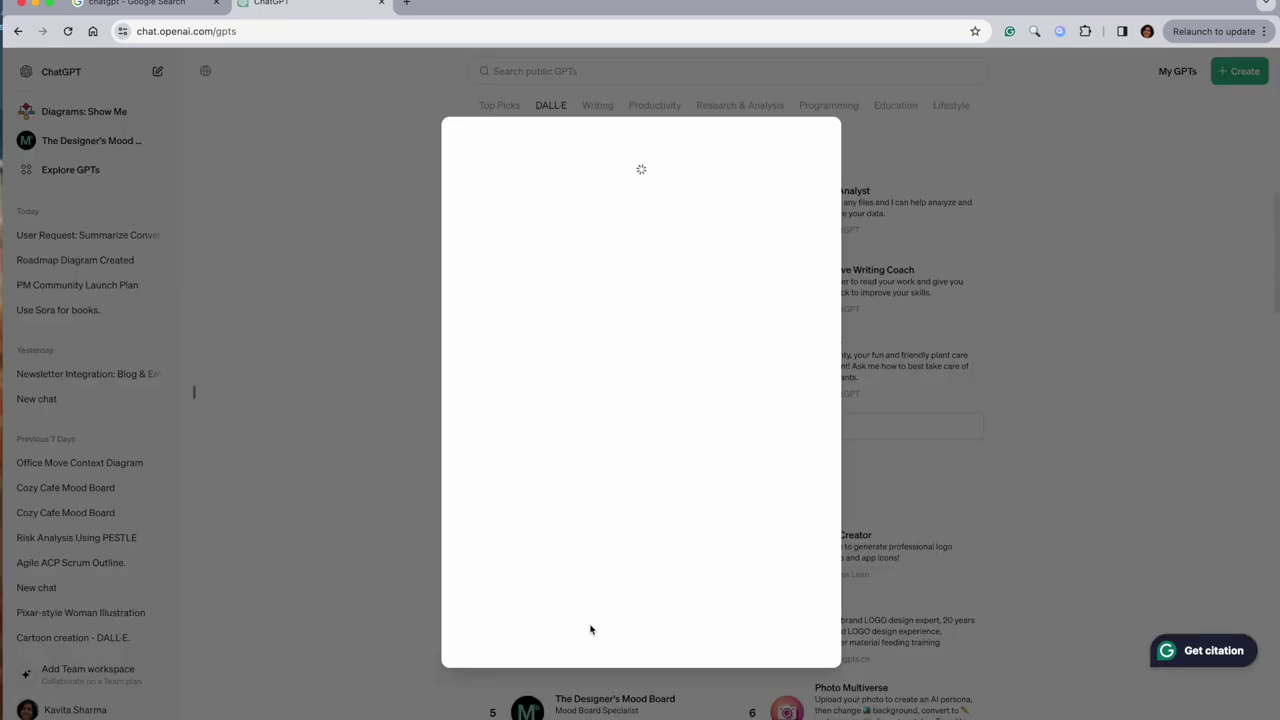
left_click(659, 647)
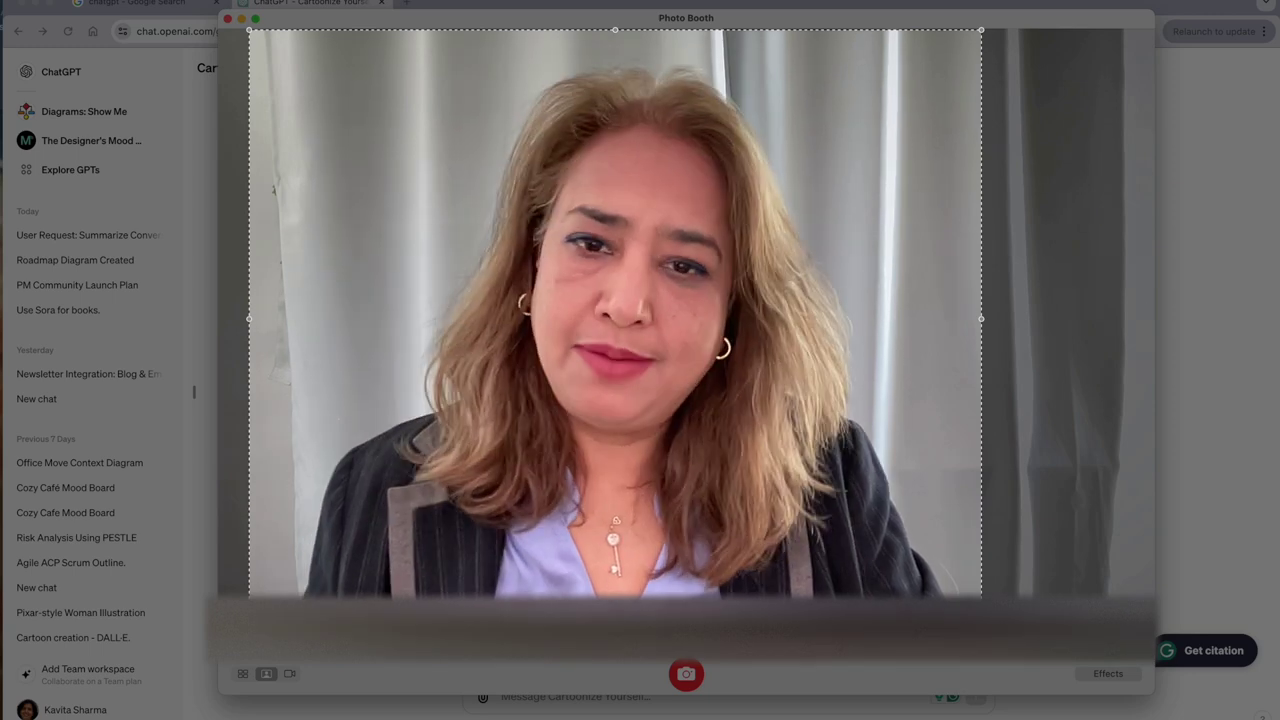
Finish the screen capture of the selfie in Photo Booth and quit Photo Booth
key("Escape")
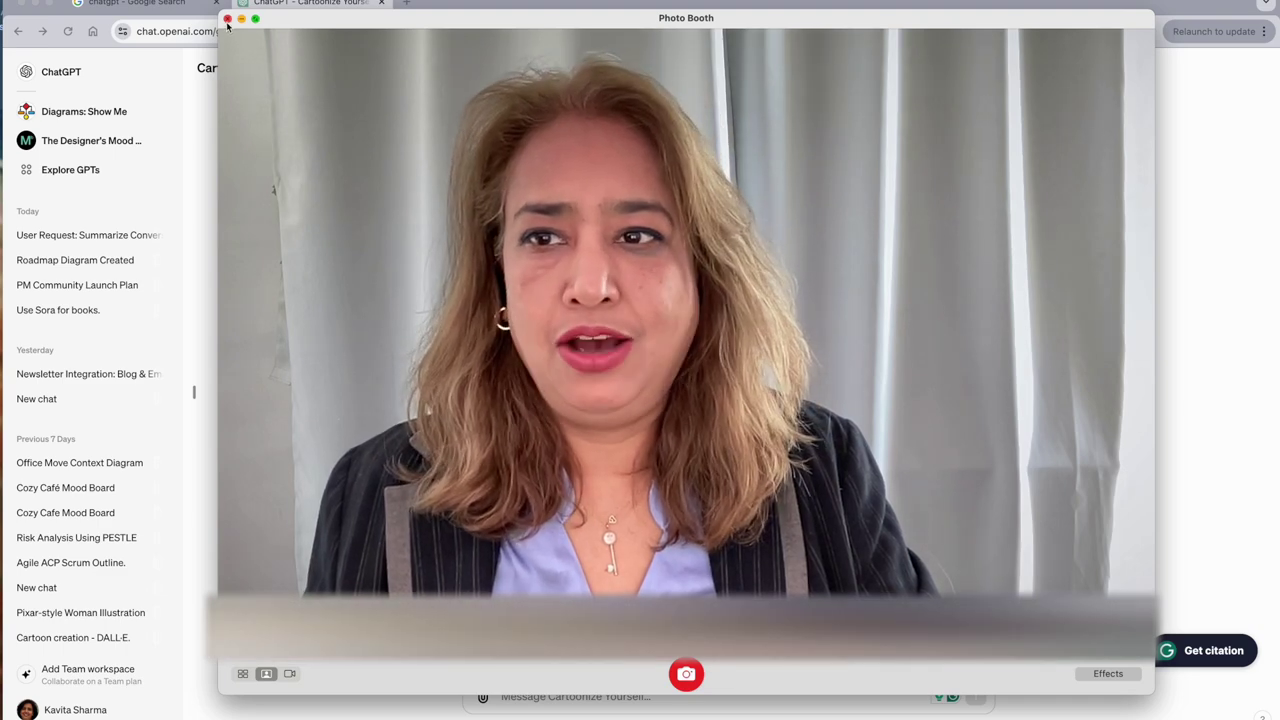
key("super+q")
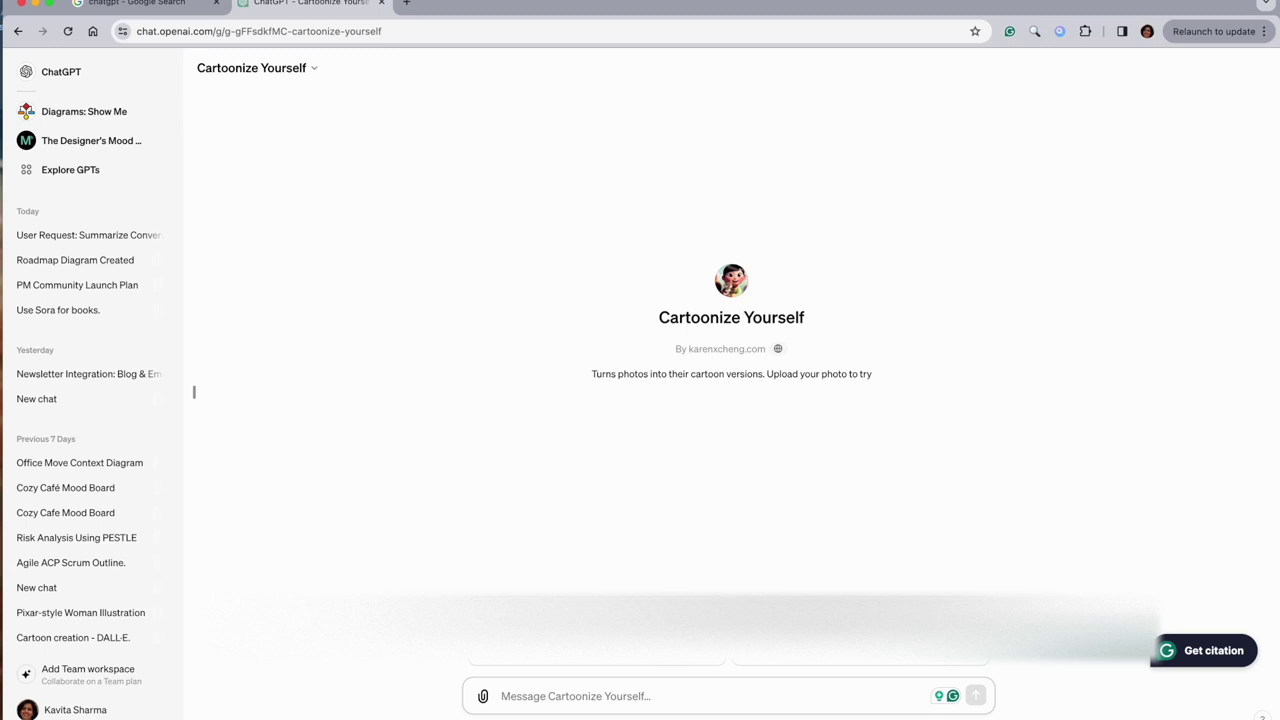
Attach the selfie "Screenshot 2024-03-08 at 1.39.28 PM.png" from the recent files to the Cartoonize Yourself message
left_click(483, 696)
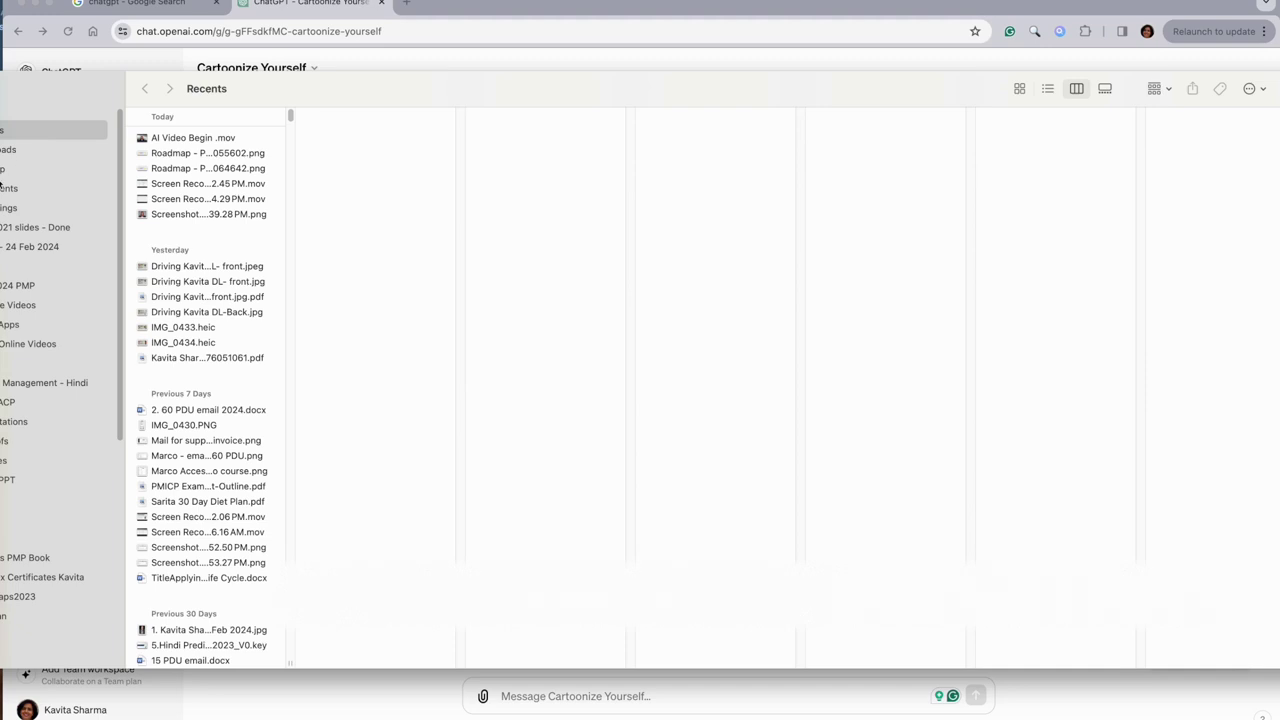
left_click(245, 215)
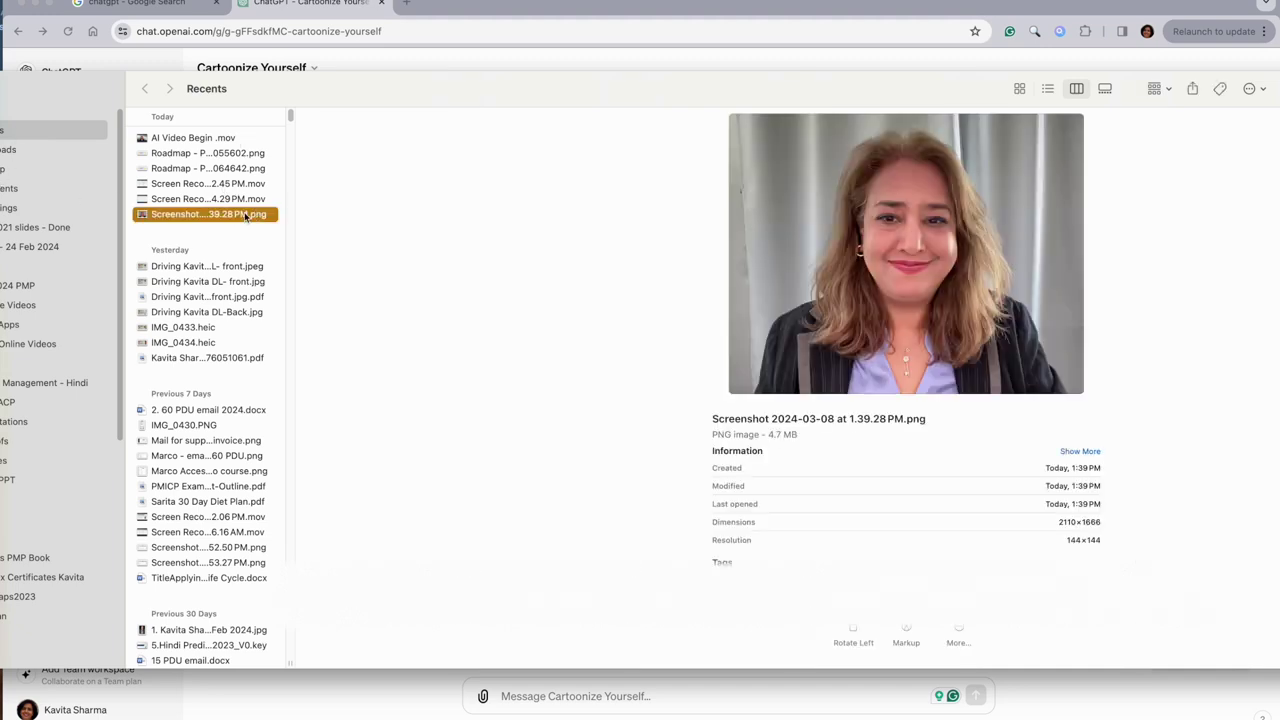
left_click_drag(245, 215, 308, 48)
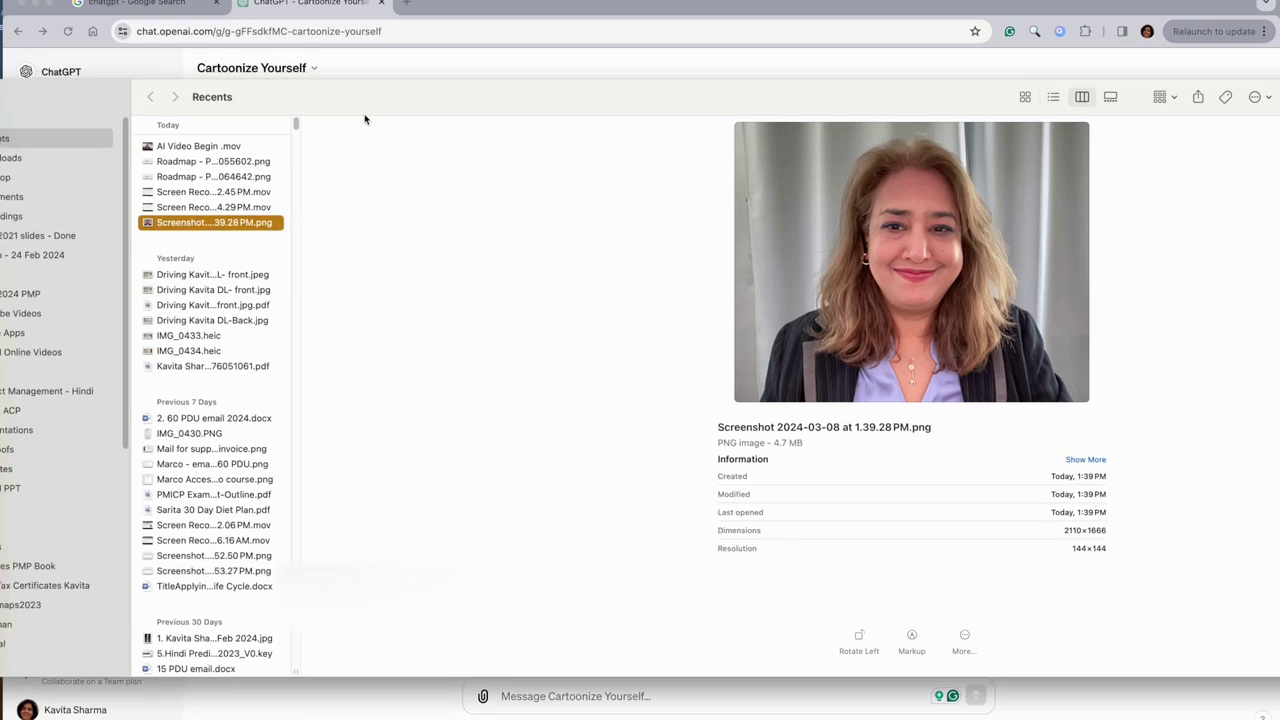
left_click_drag(365, 119, 1063, 0)
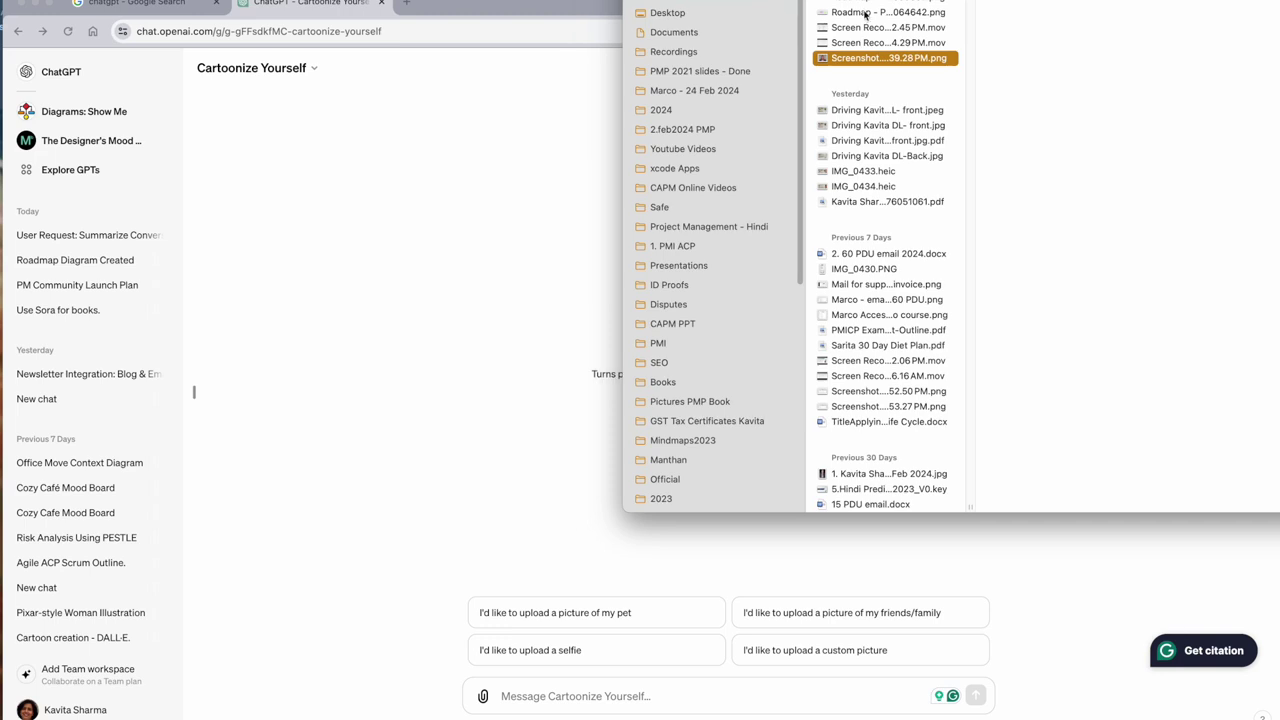
left_click_drag(870, 58, 532, 692)
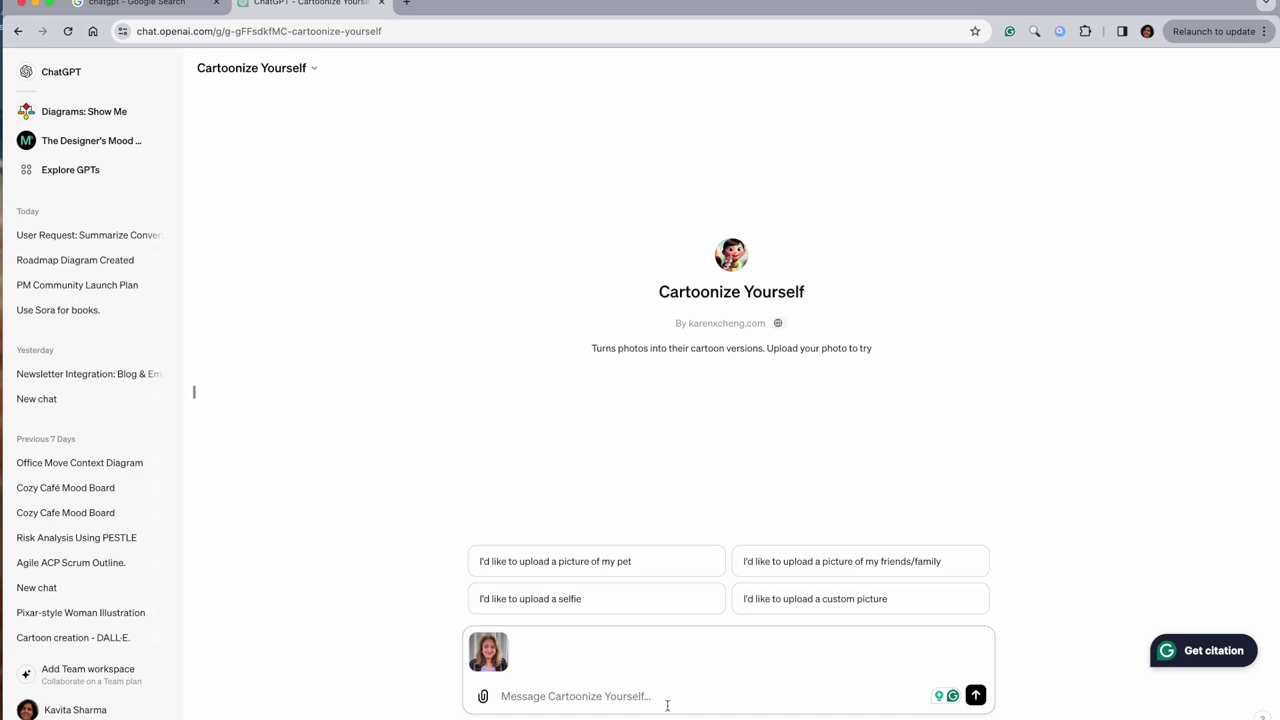
Send the attached selfie with the prompt "Cartoonise myself"
type("Cart")
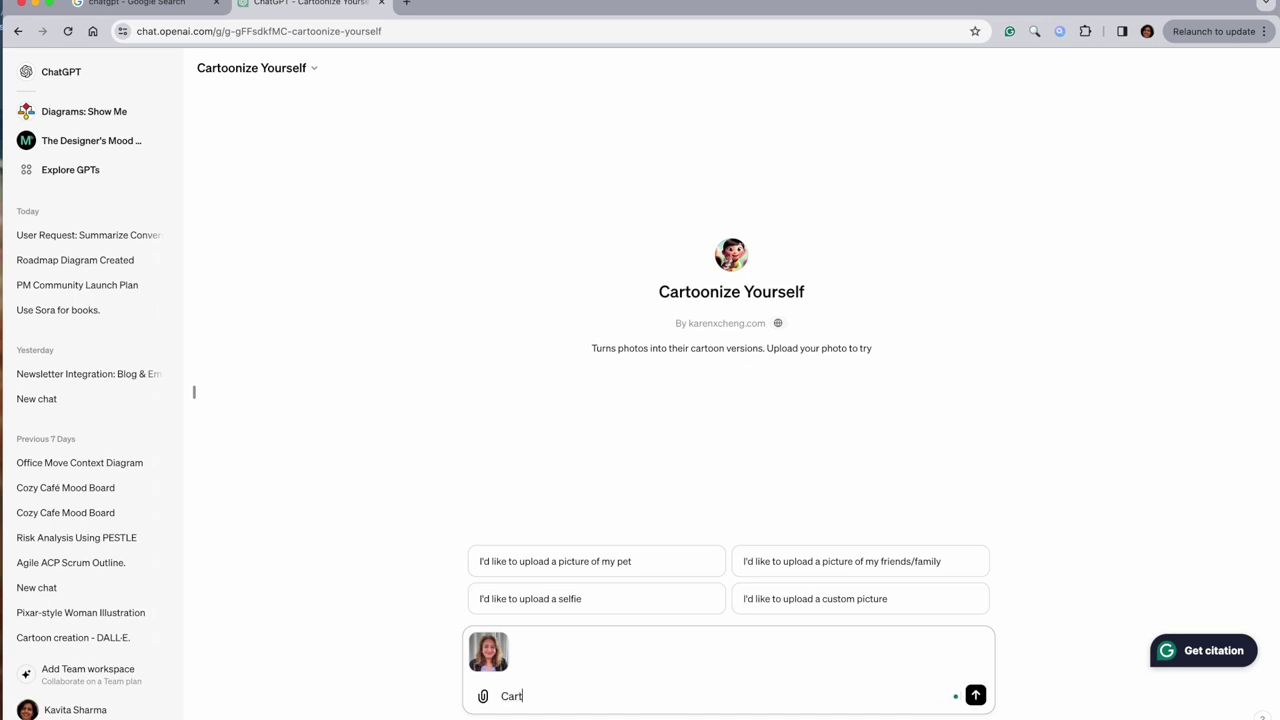
type("oo")
type("nise myself")
key("Return")
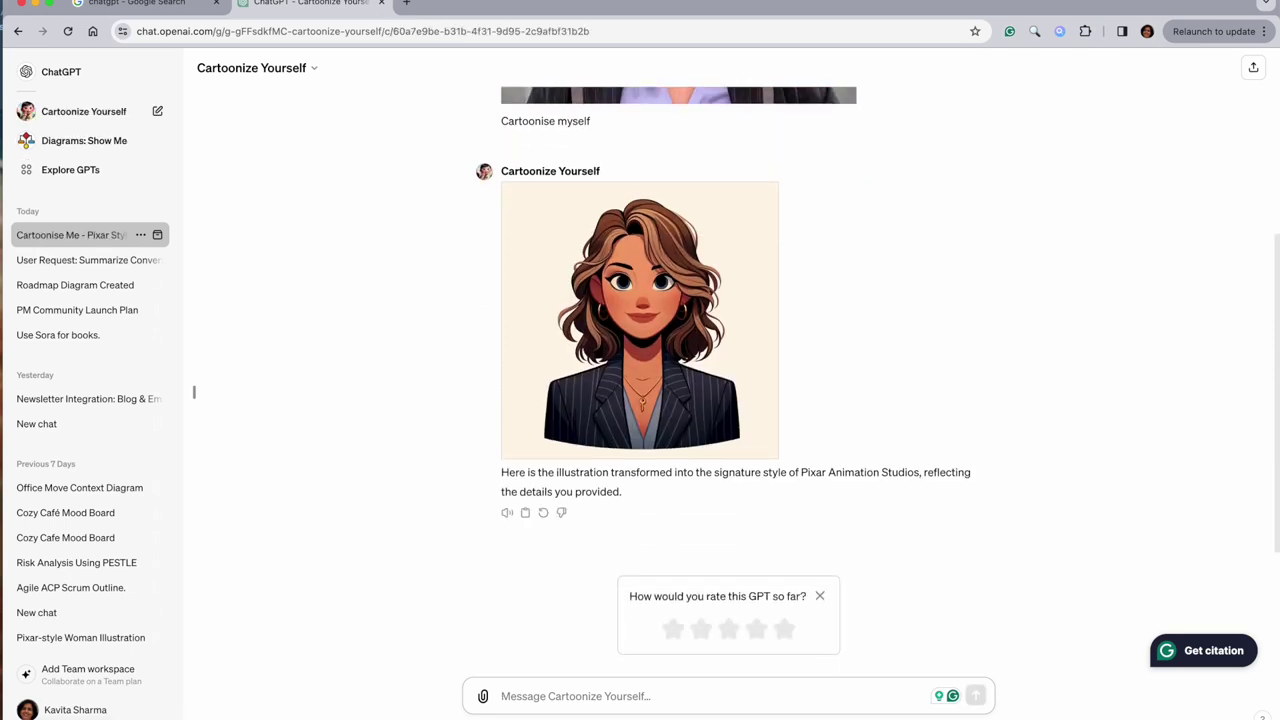
Save the generated cartoon portrait to the Downloads folder, then open the saved image to view it and close it again
mouse_move(776, 456)
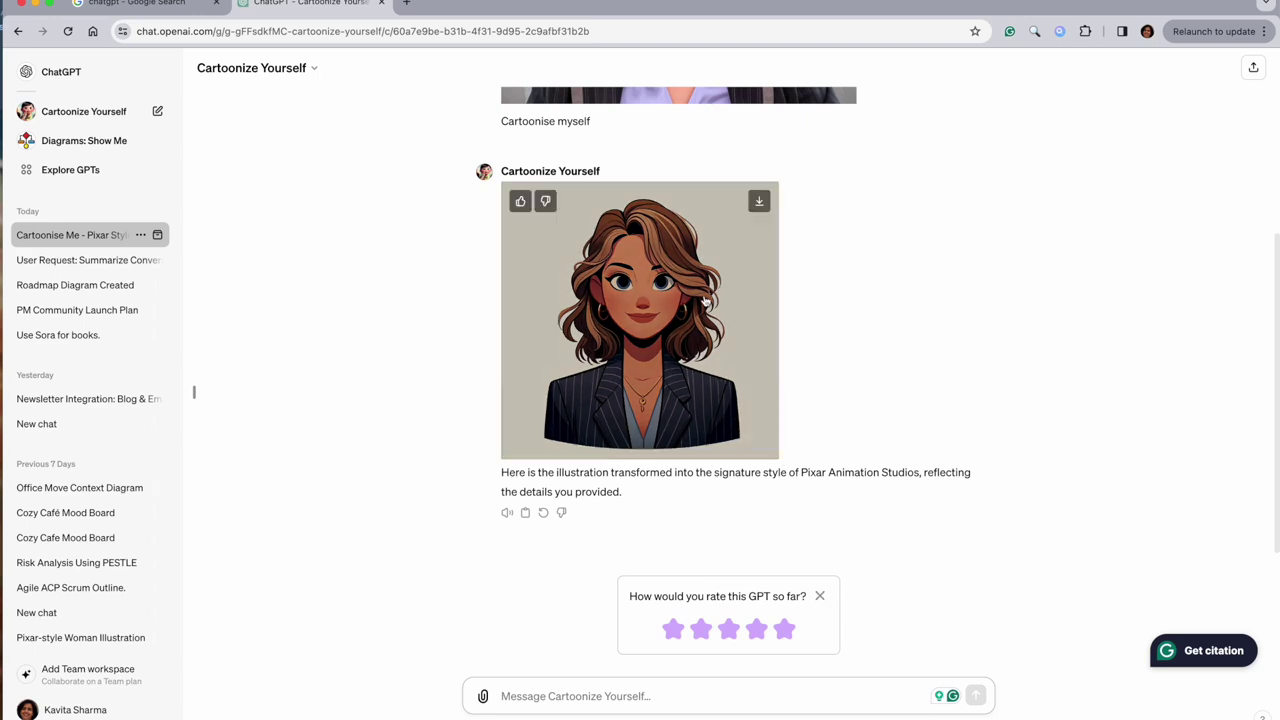
left_click(758, 204)
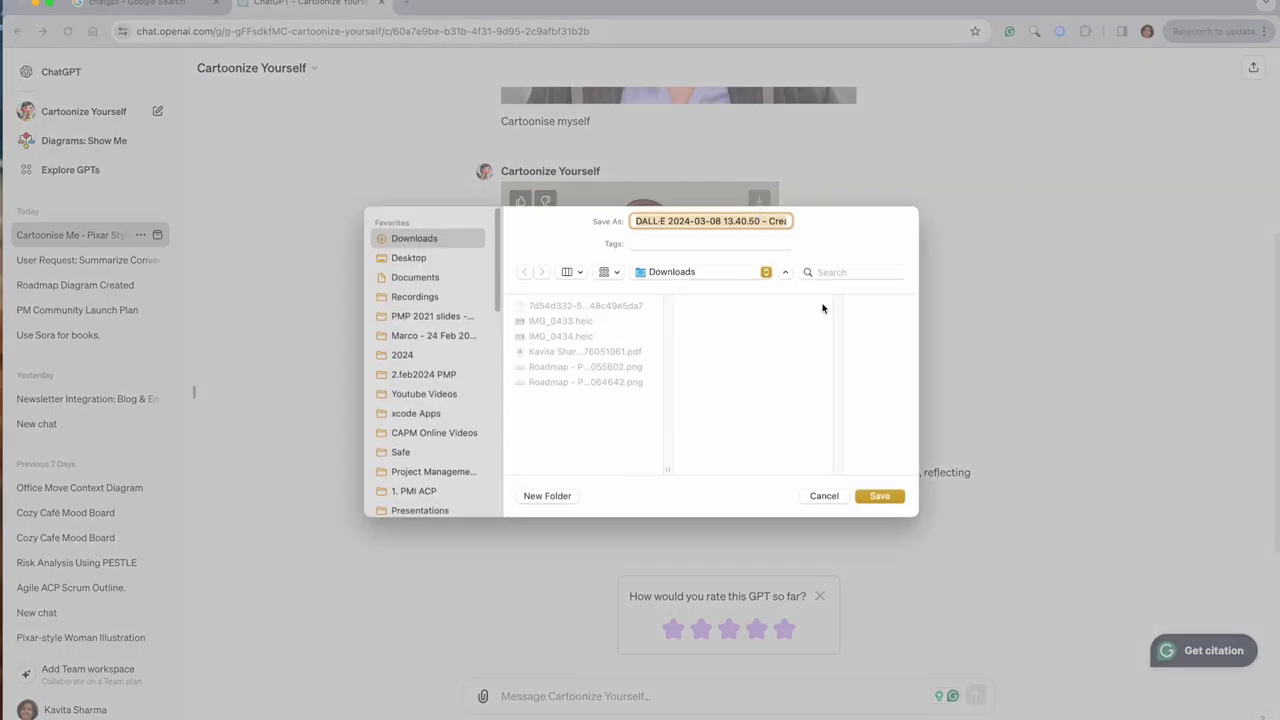
left_click(882, 500)
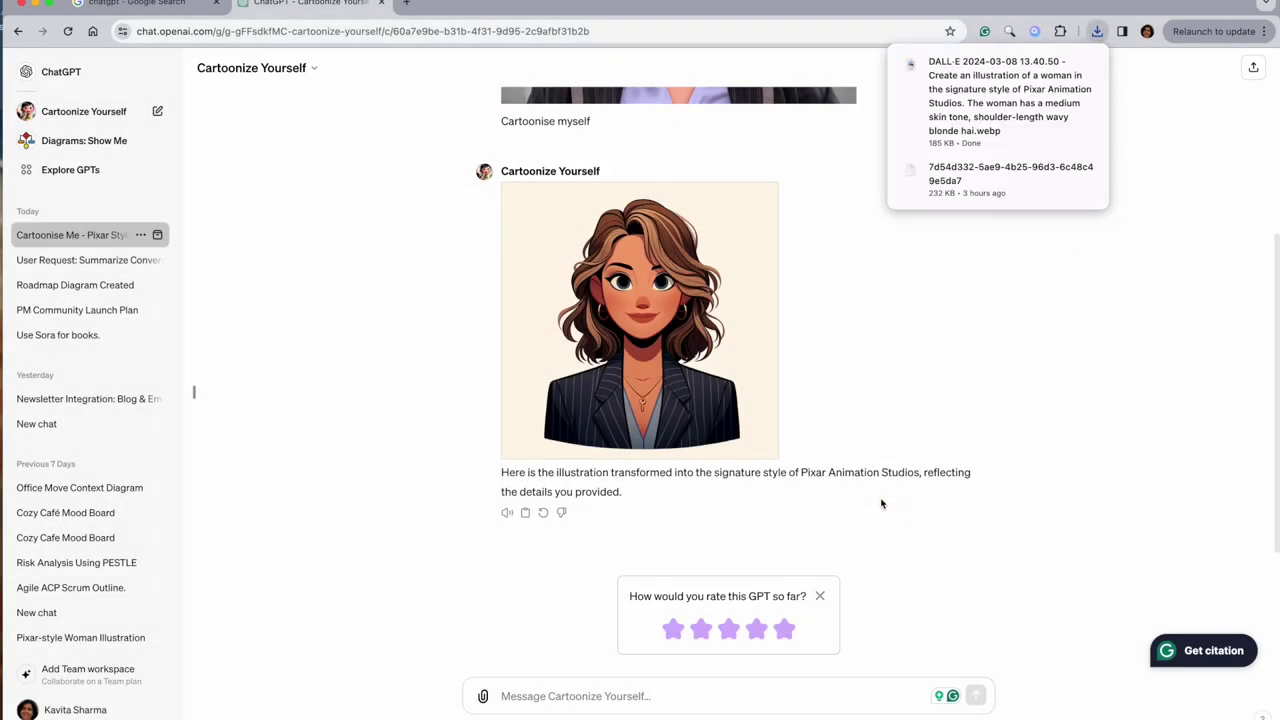
left_click(962, 106)
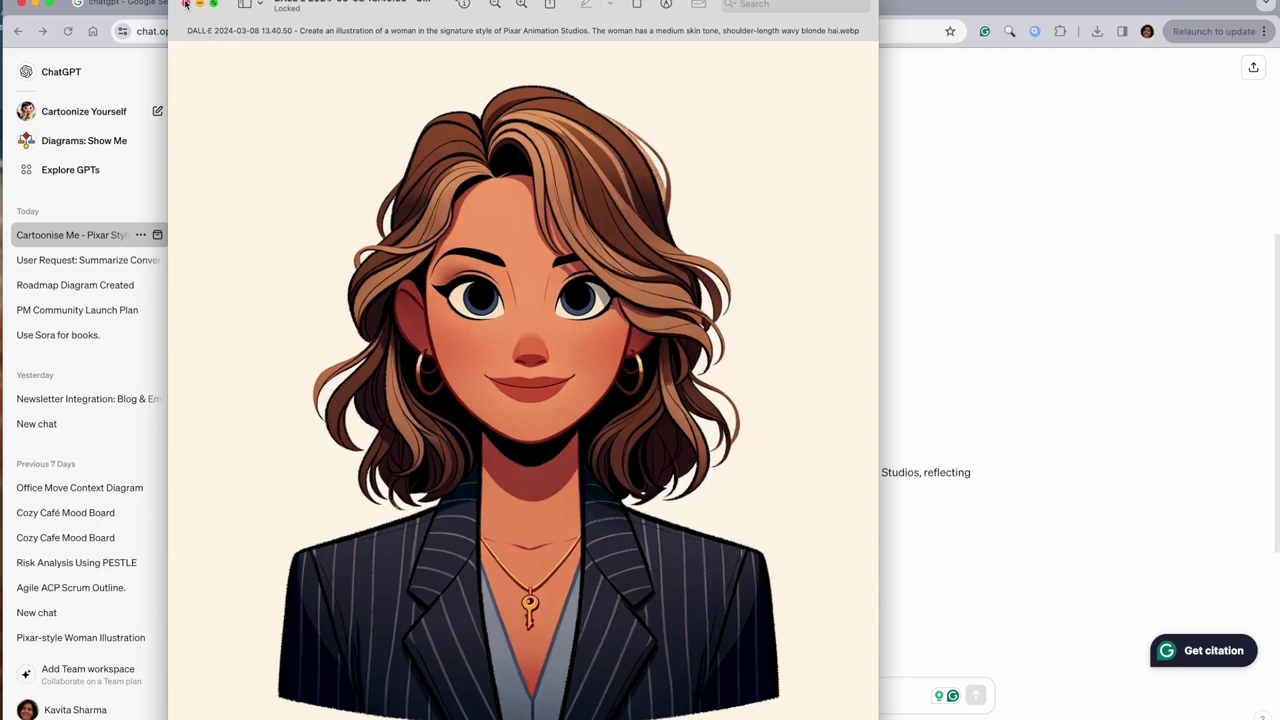
left_click(185, 4)
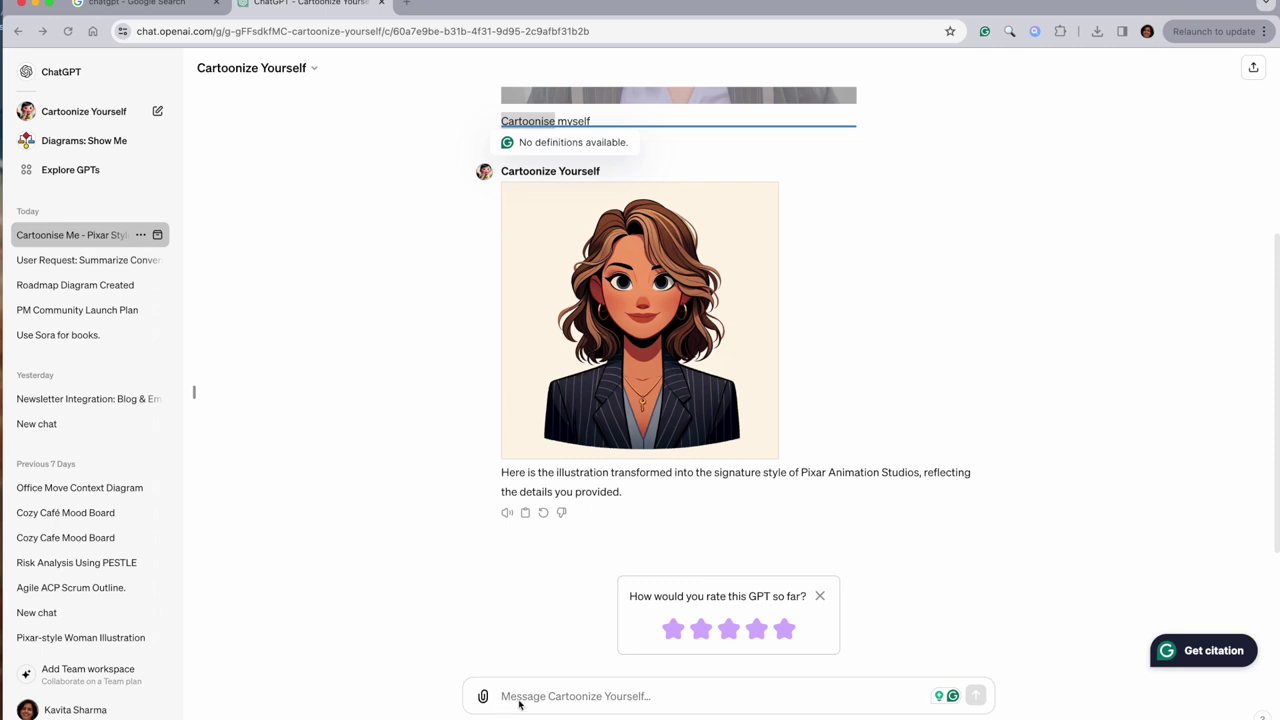
Ask Cartoonize Yourself to revise the portrait with the prompt "change the dress to a white coat"
left_click(518, 700)
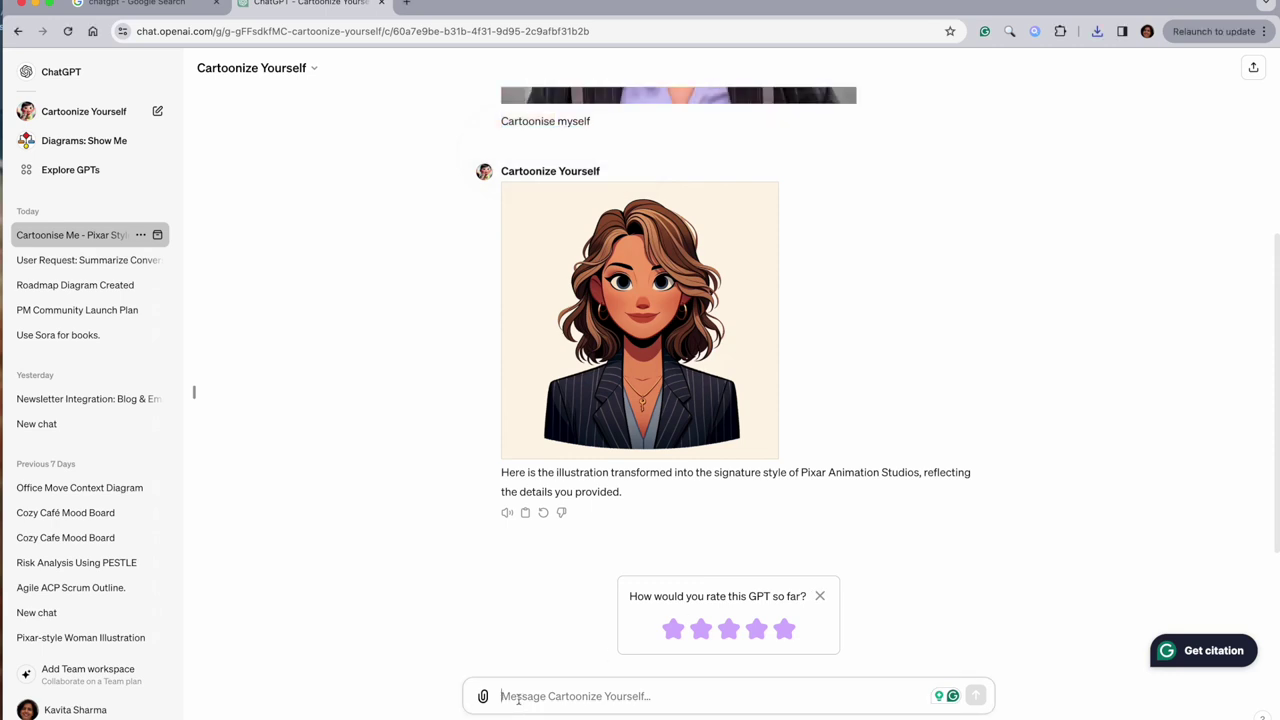
type("change th")
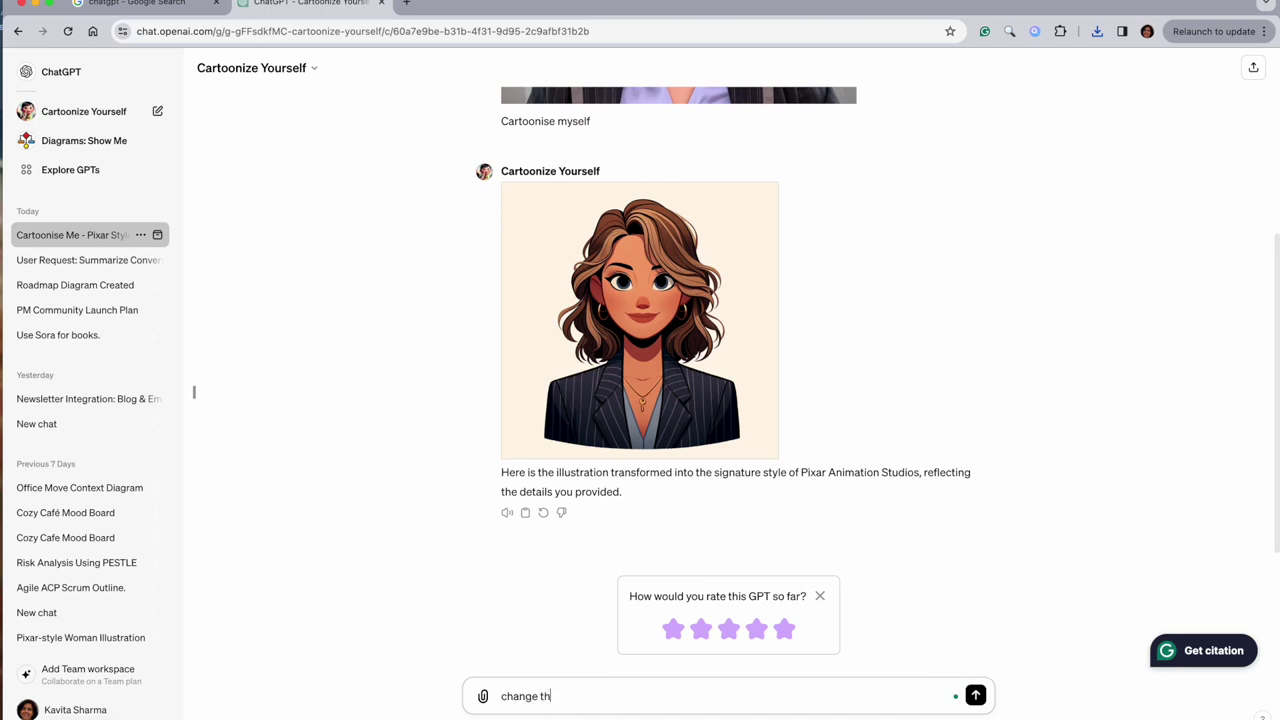
type("e dress to a white coat")
key("Return")
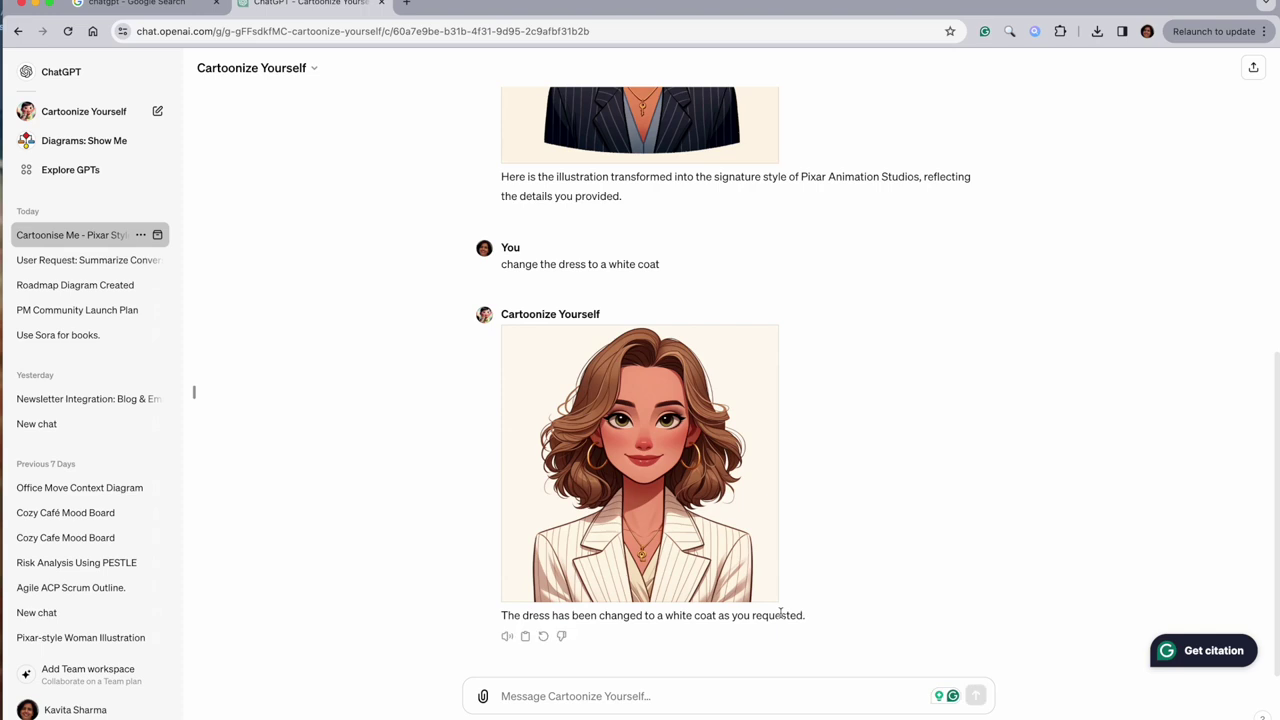
mouse_move(604, 593)
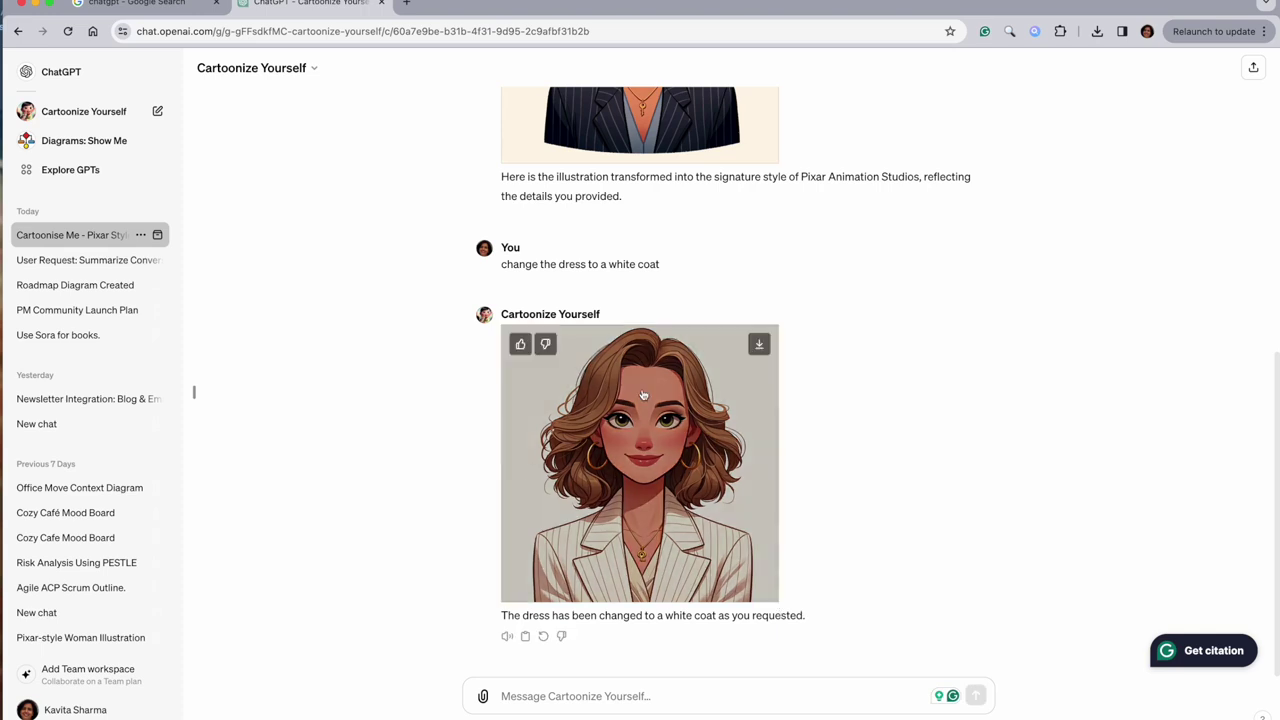